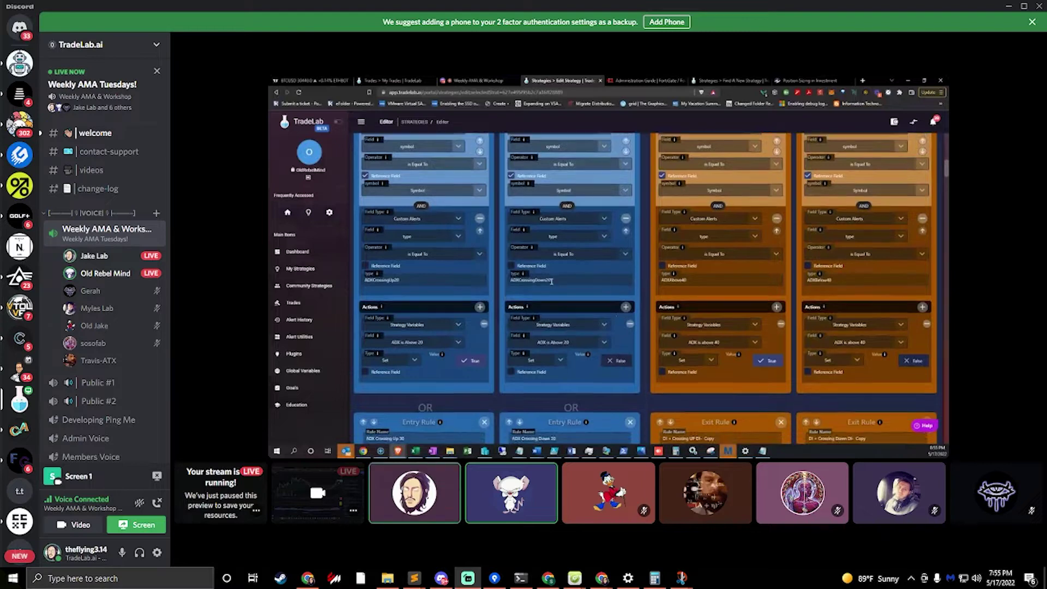
Put the call in full screen and switch to the grid layout showing all participants
mouse_move(1033, 546)
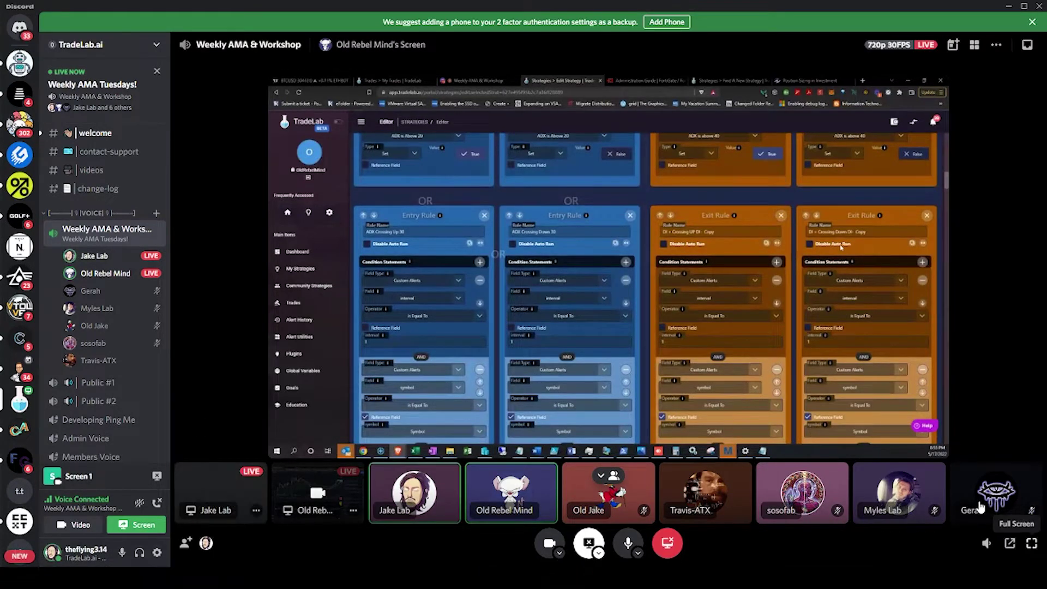
left_click(1031, 543)
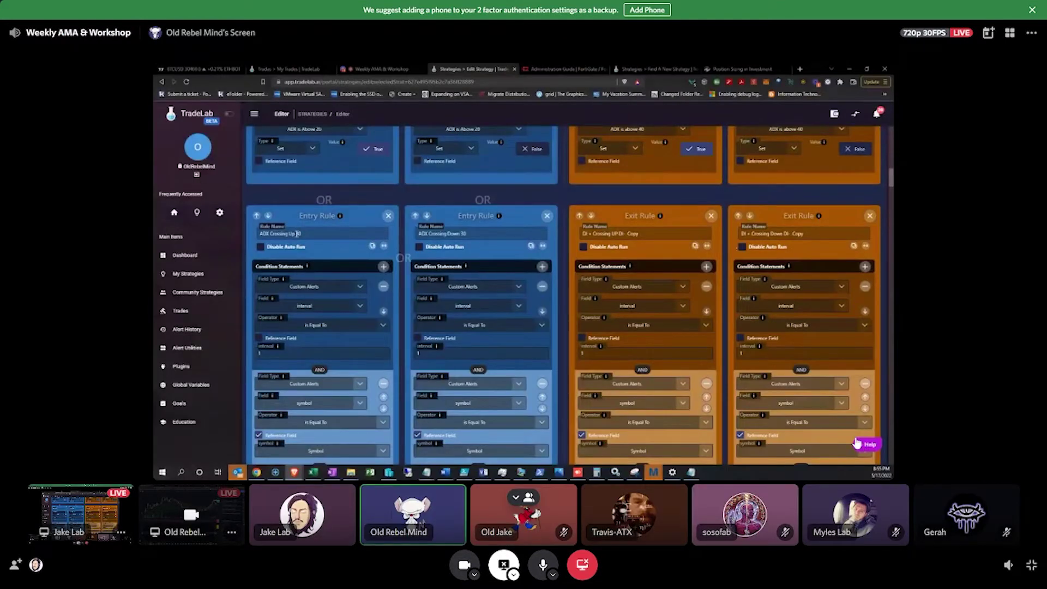
left_click(1021, 461)
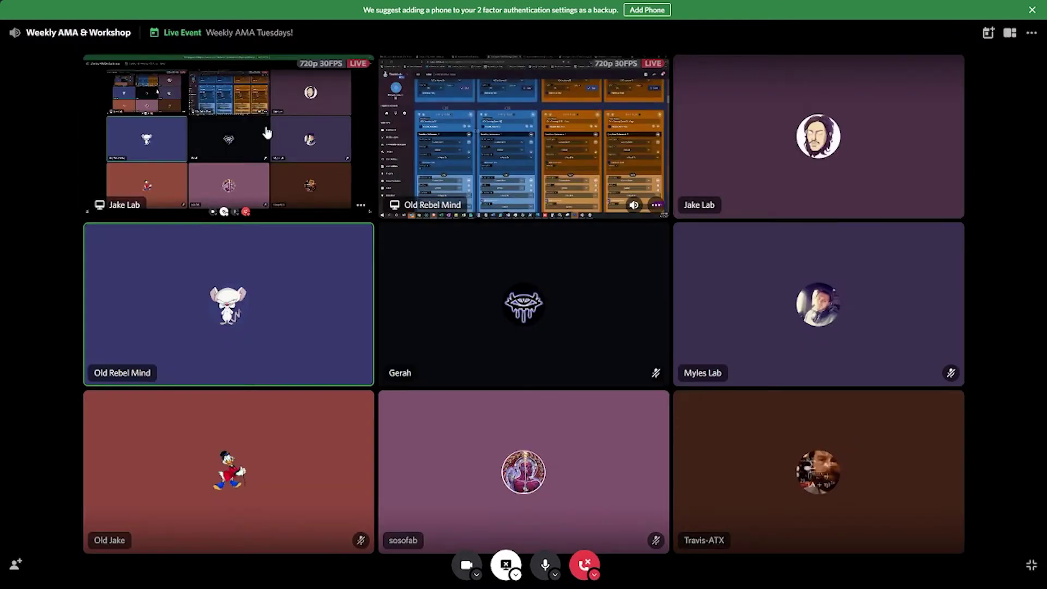
Focus the presenter's TradeLab strategy editor screen share as the main view
left_click(430, 146)
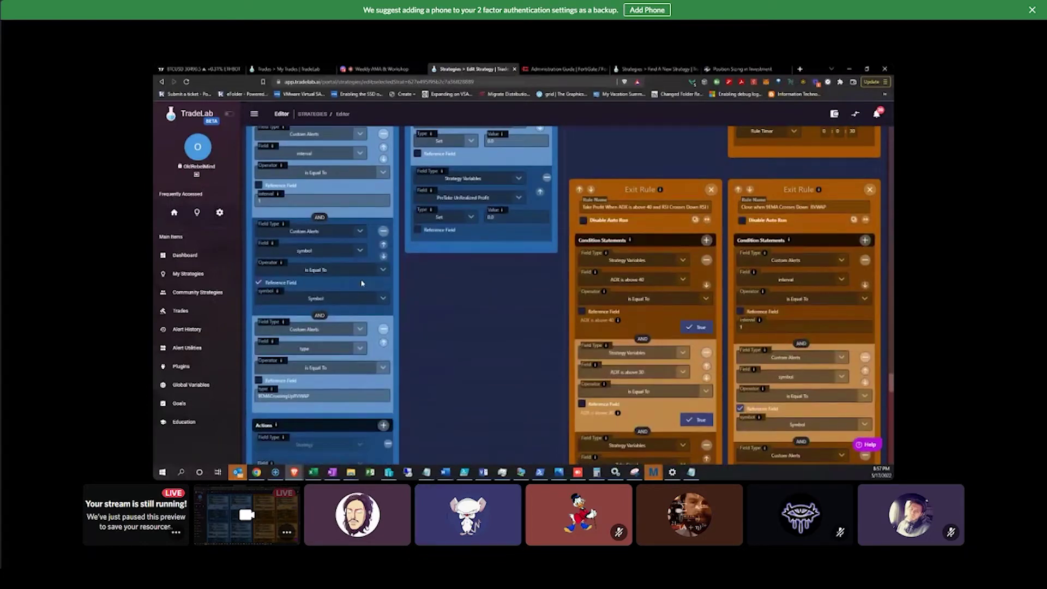
double_click(336, 384)
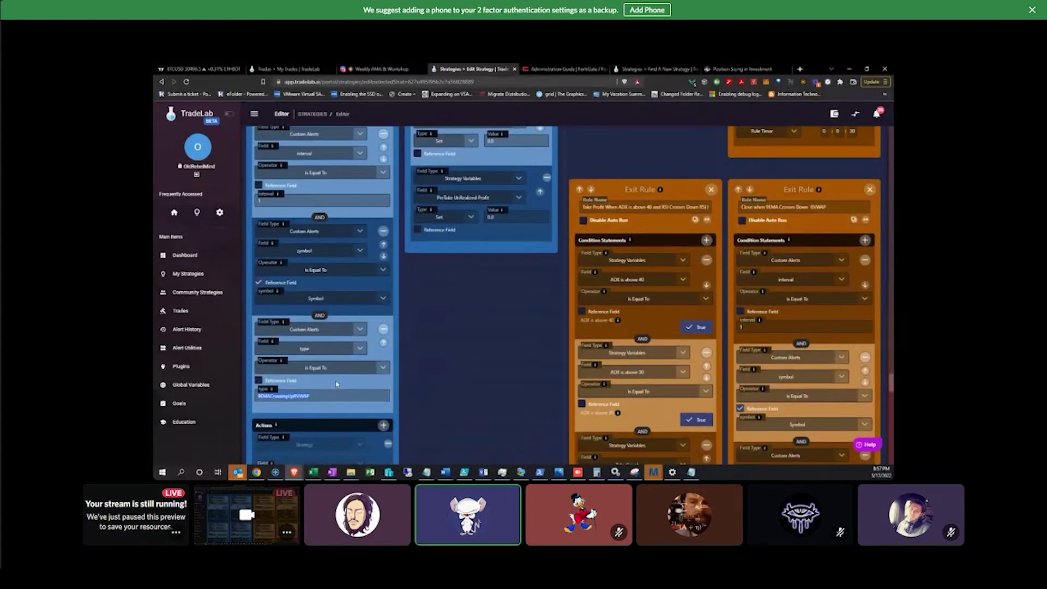
scroll(336, 384, "down", 10)
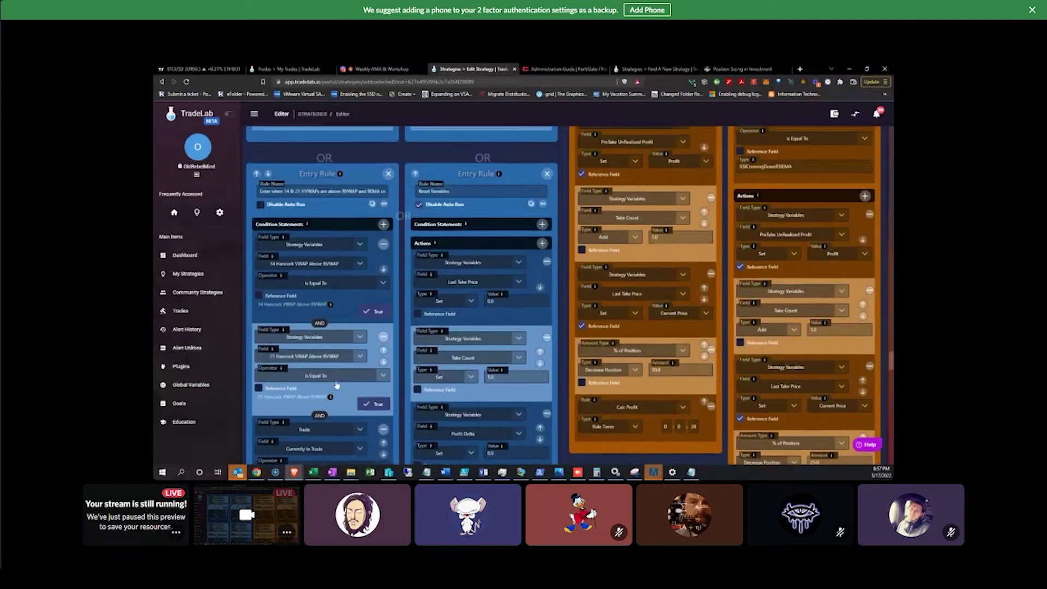
scroll(516, 378, "up", 5)
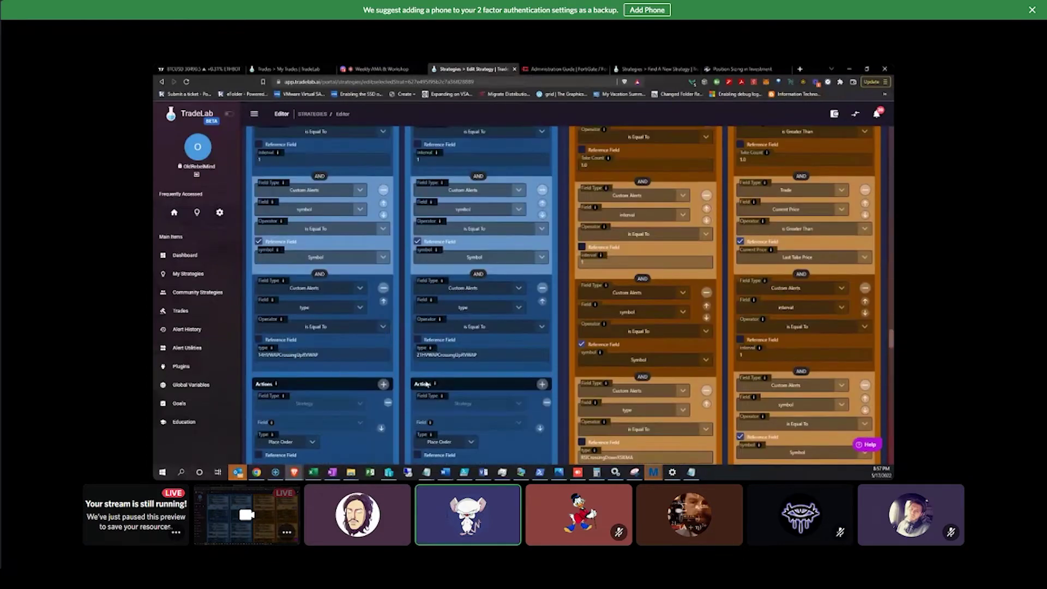
scroll(517, 378, "down", 4)
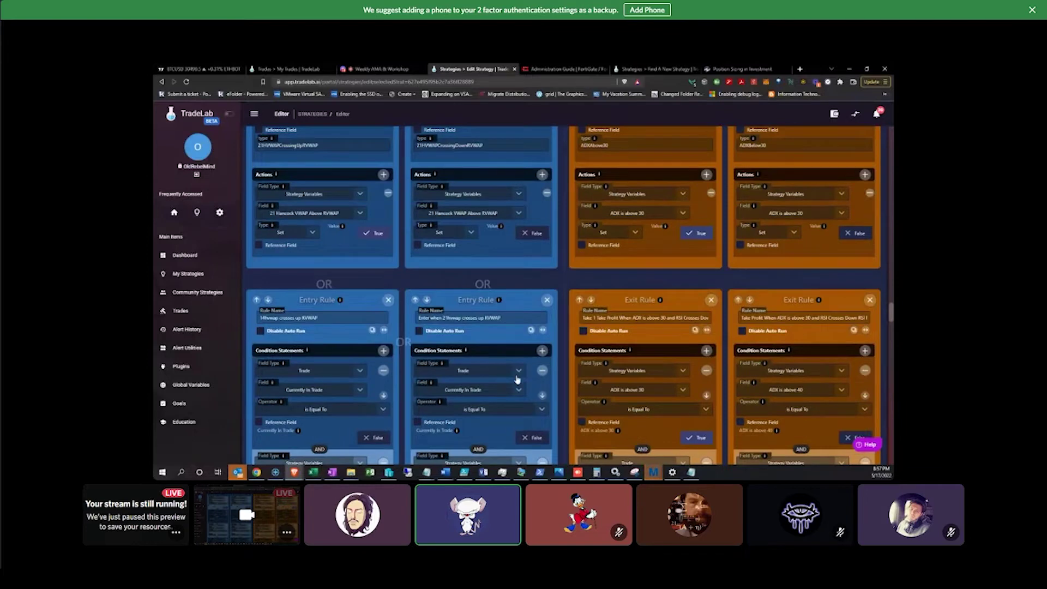
scroll(516, 378, "down", 2)
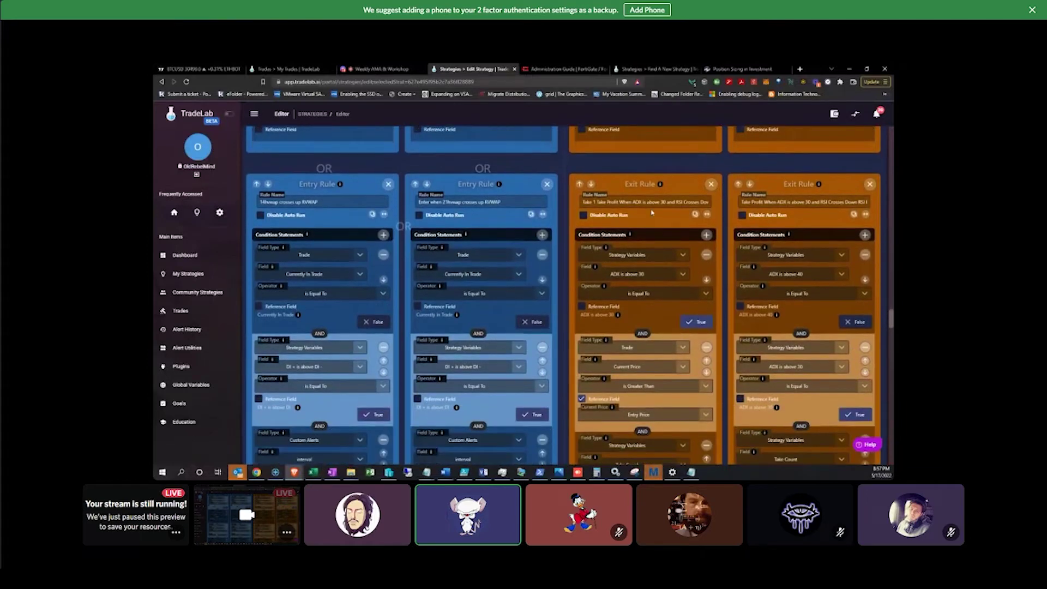
scroll(598, 229, "down", 1)
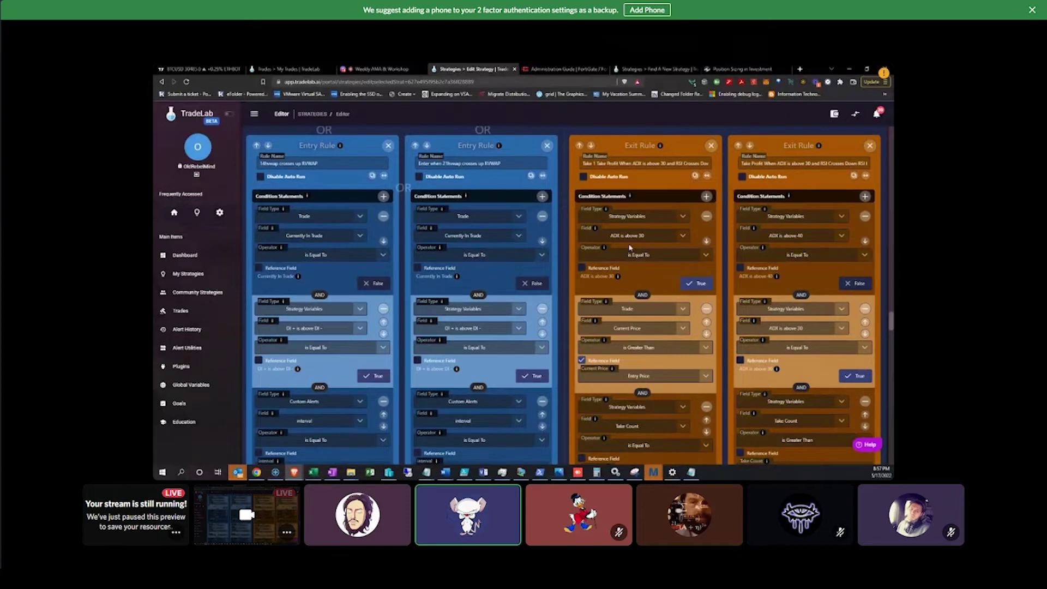
scroll(640, 250, "down", 2)
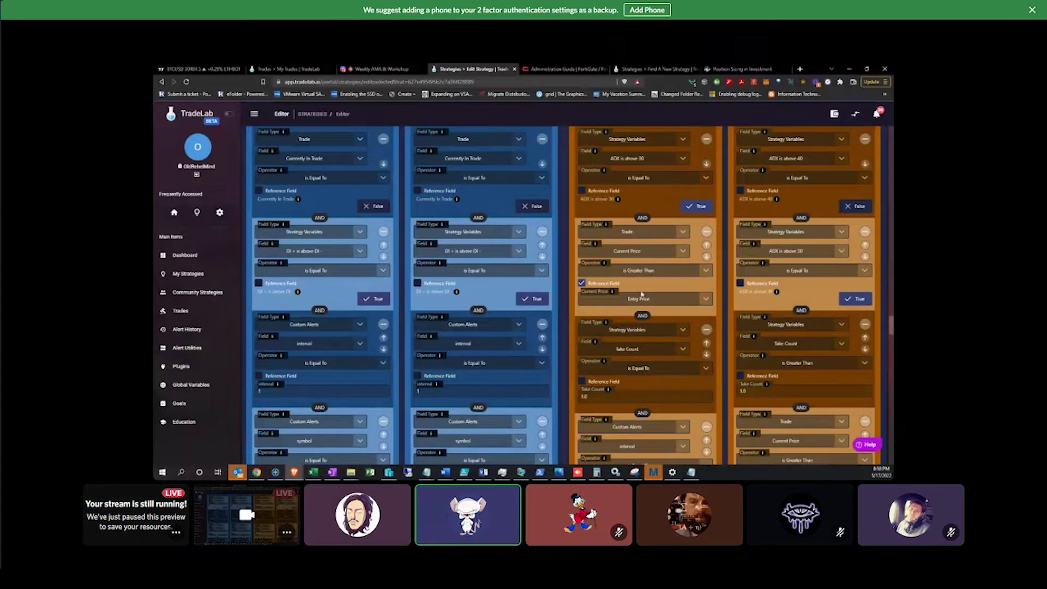
scroll(641, 294, "down", 2)
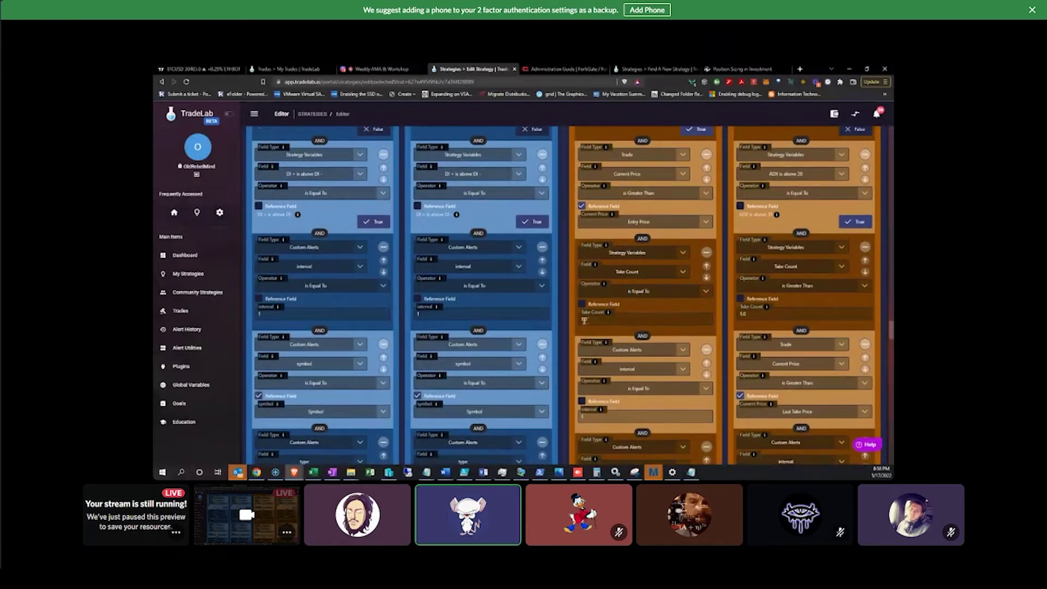
left_click(625, 320)
scroll(625, 305, "down", 2)
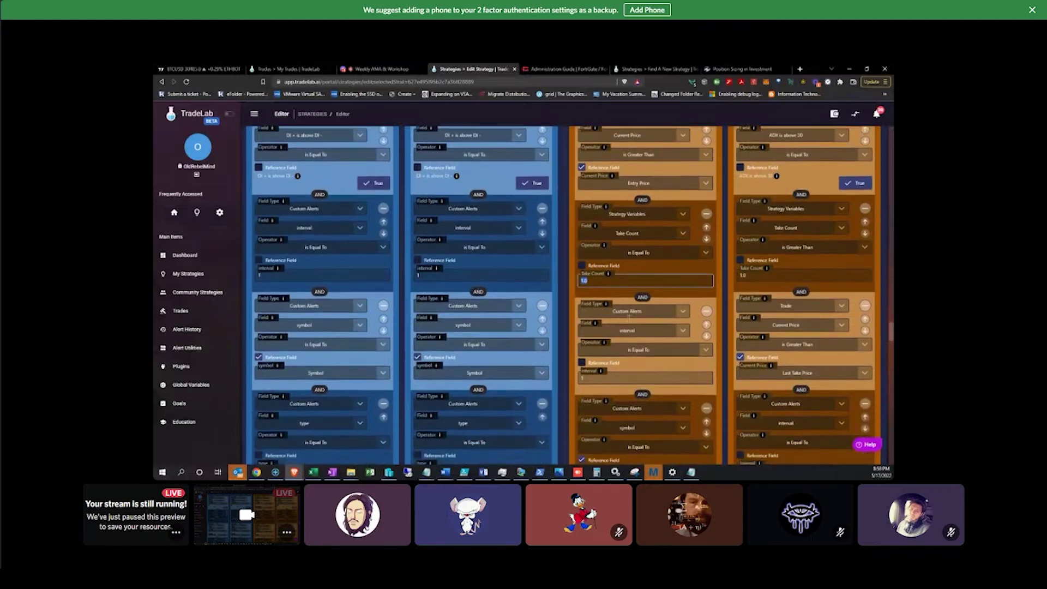
scroll(625, 263, "down", 6)
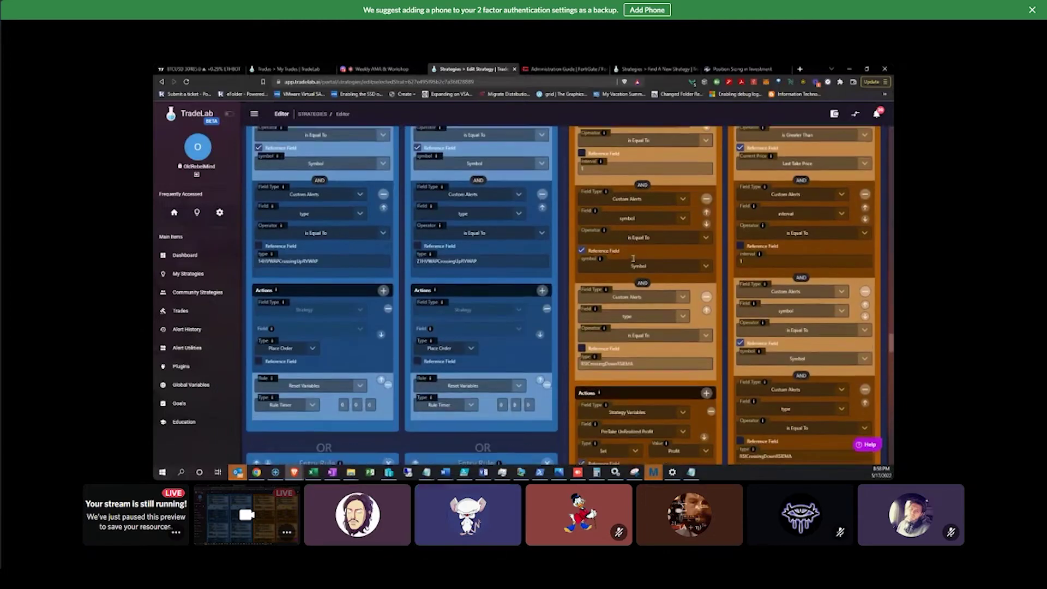
left_click_drag(647, 302, 584, 304)
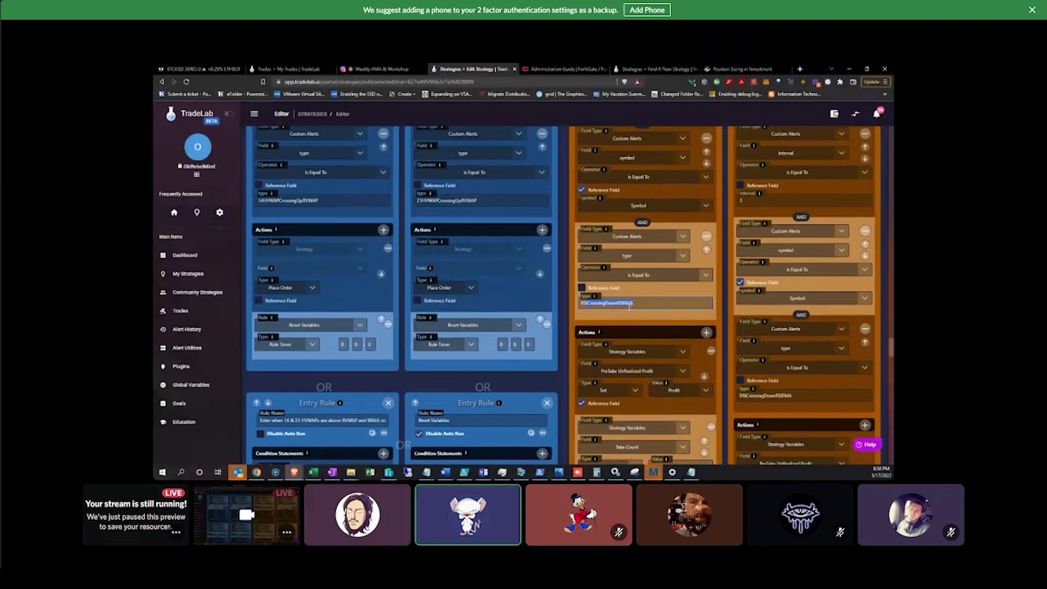
scroll(629, 308, "down", 2)
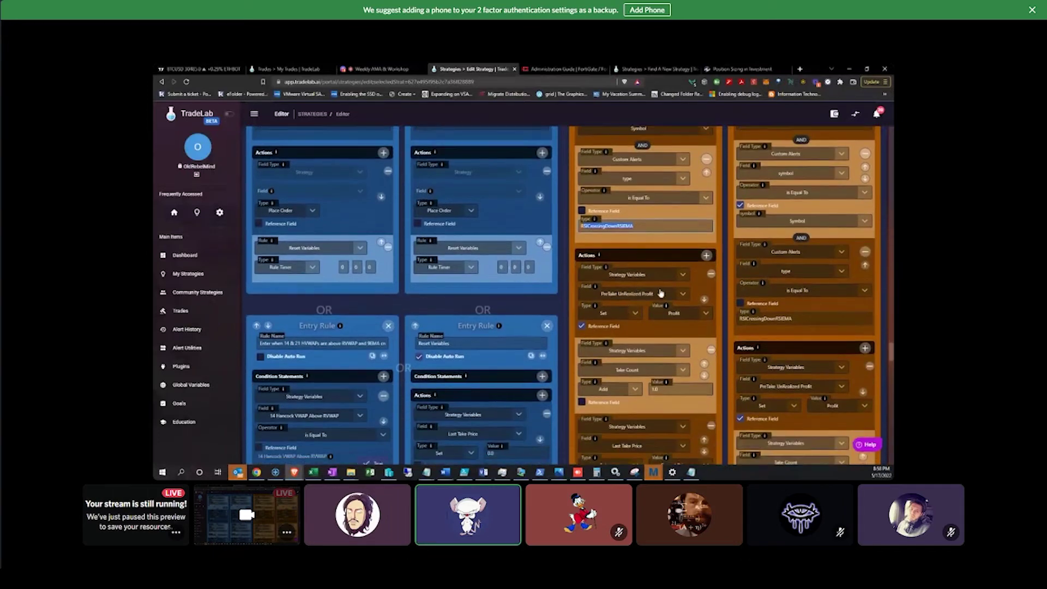
scroll(639, 291, "down", 1)
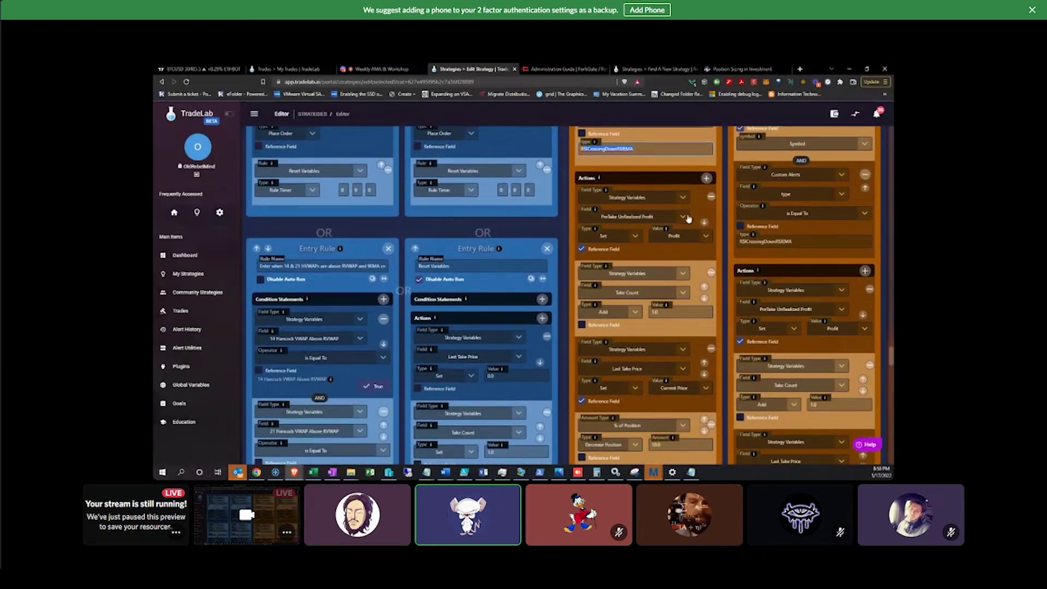
scroll(626, 211, "down", 1)
scroll(625, 206, "down", 1)
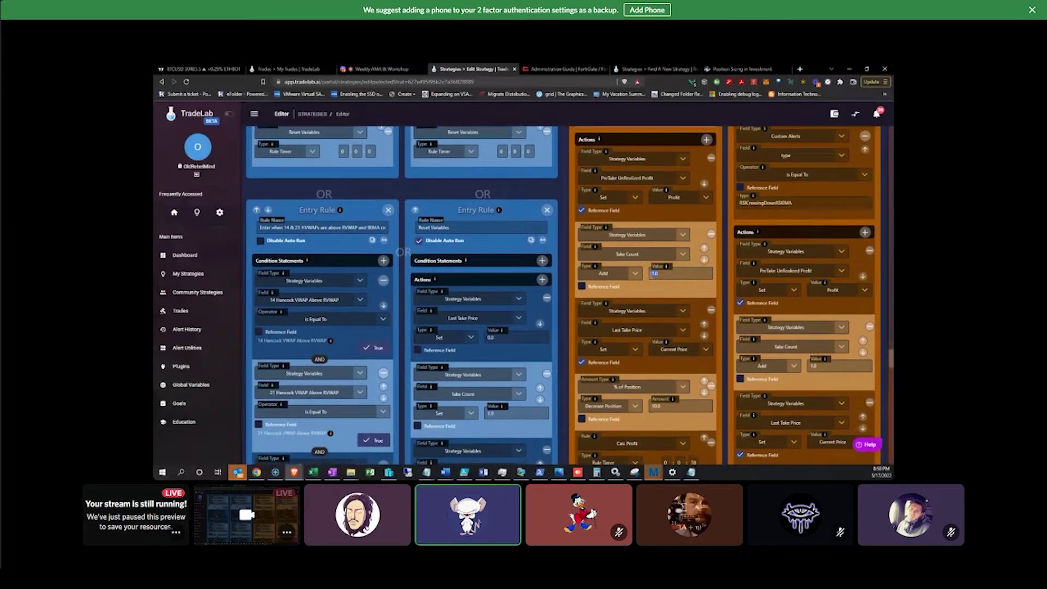
scroll(673, 292, "down", 4)
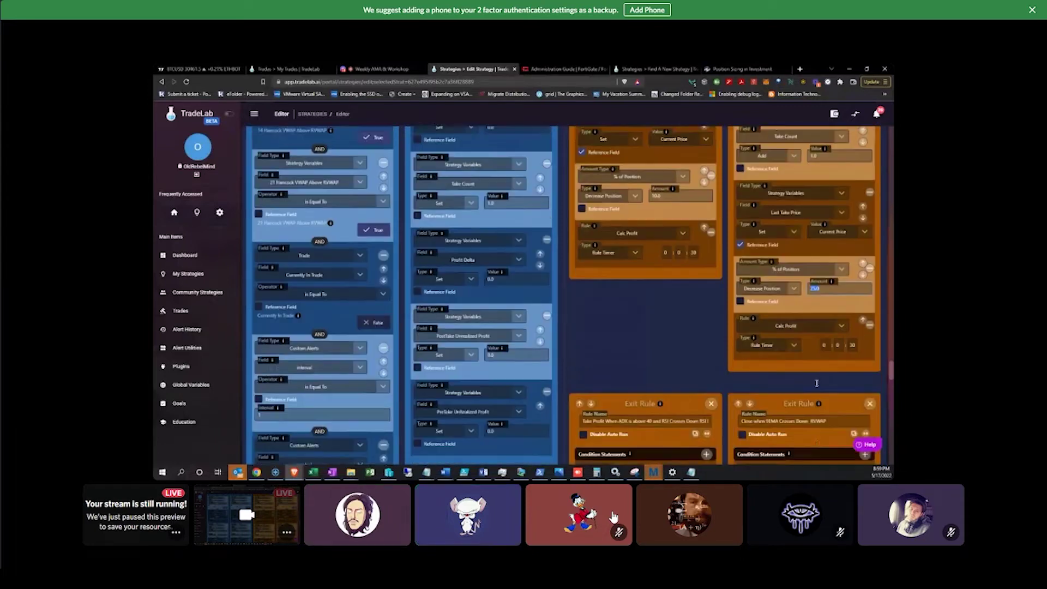
Mute your own microphone using the call's microphone control
mouse_move(543, 567)
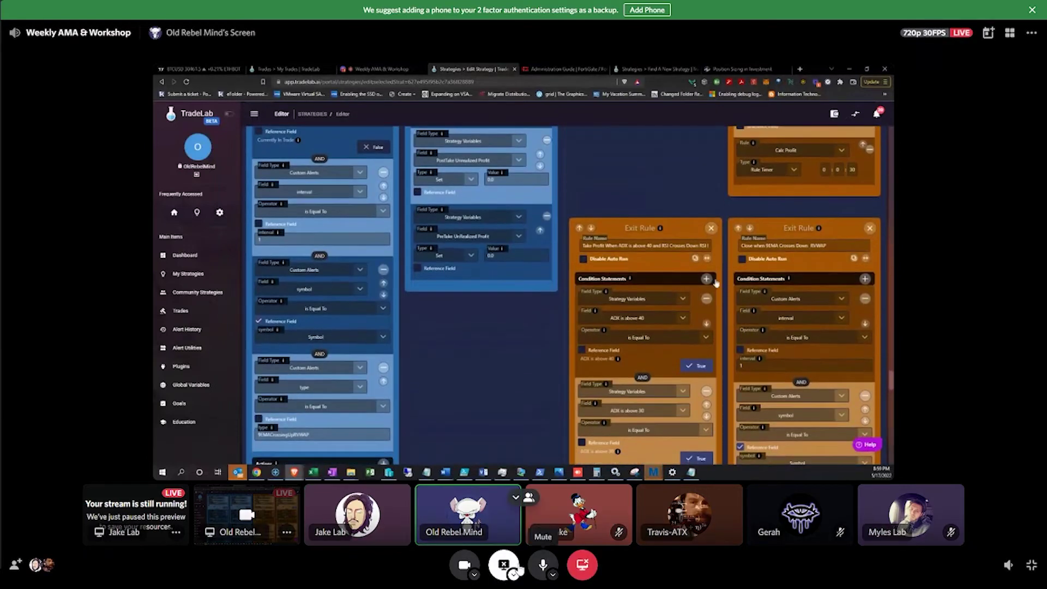
left_click(542, 567)
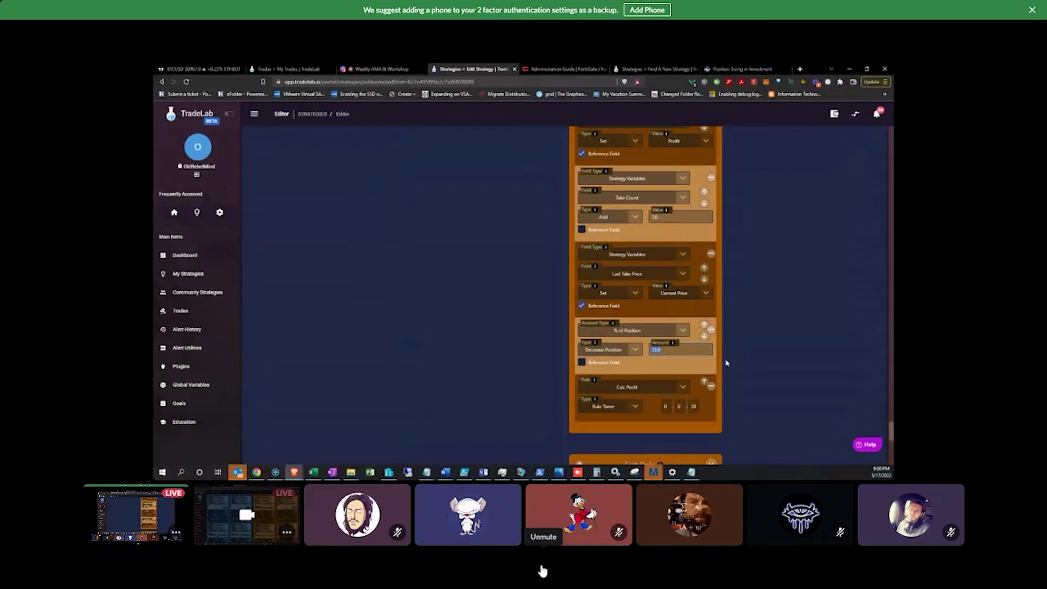
mouse_move(541, 569)
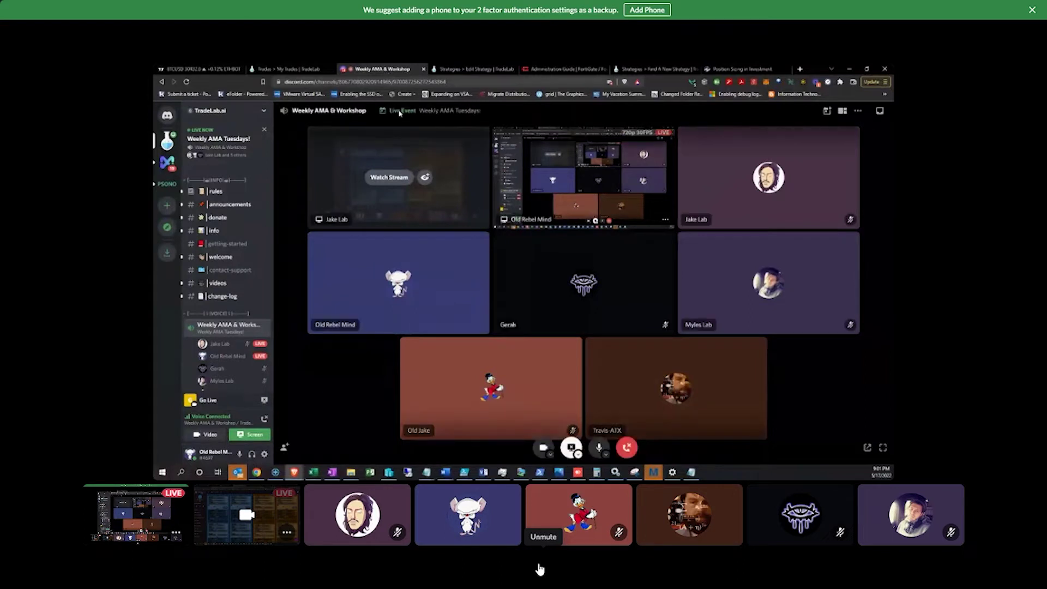
Unmute your microphone with the call's microphone button
left_click(551, 559)
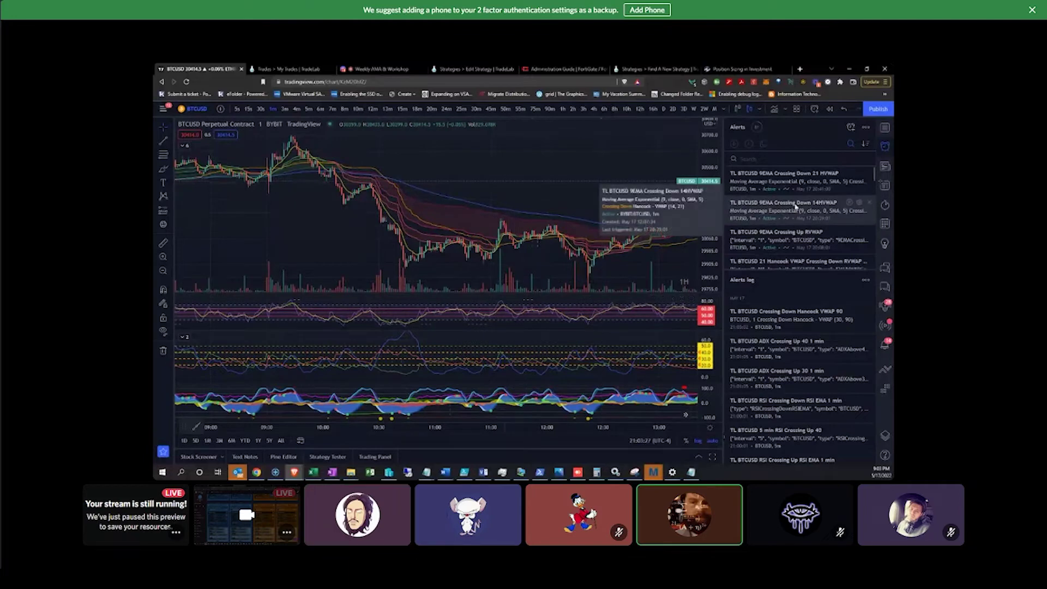
Scroll the Alerts list and edit the TL BTCUSD 21 Hancock VWAP Crossing Up alert
mouse_move(796, 189)
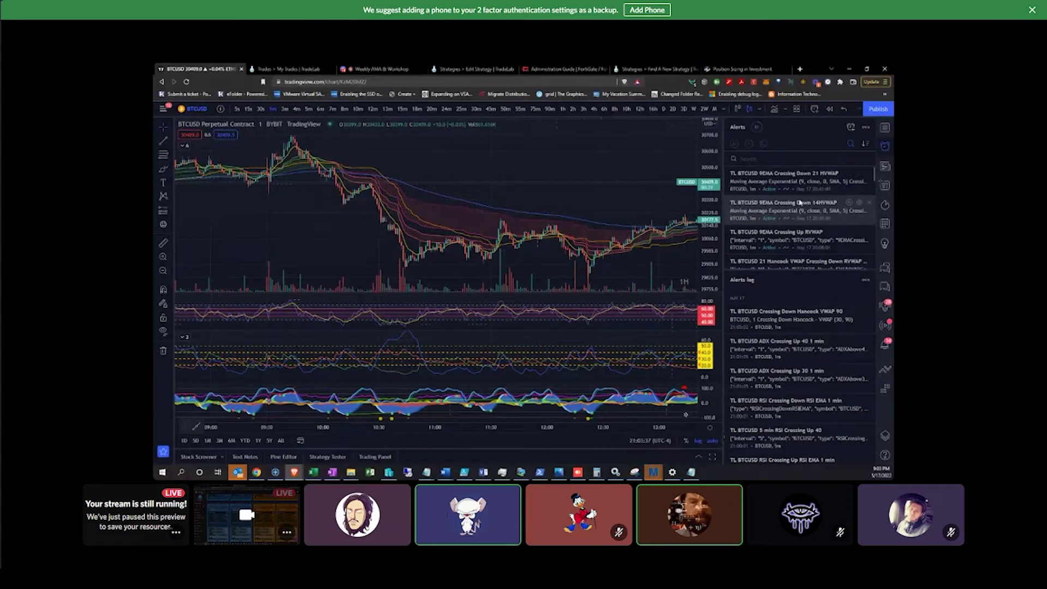
mouse_move(842, 232)
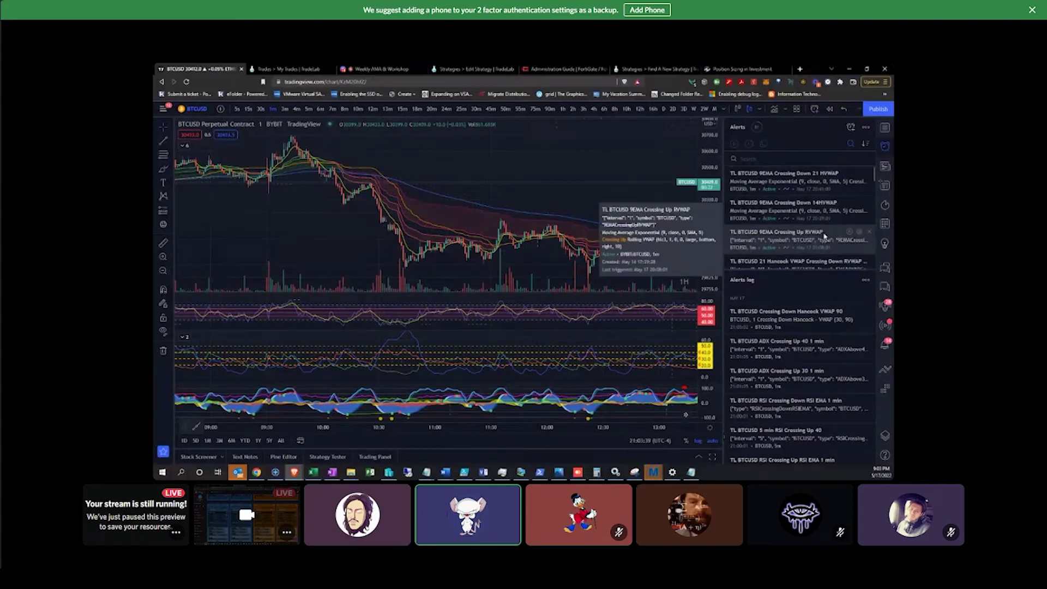
scroll(817, 215, "down", 3)
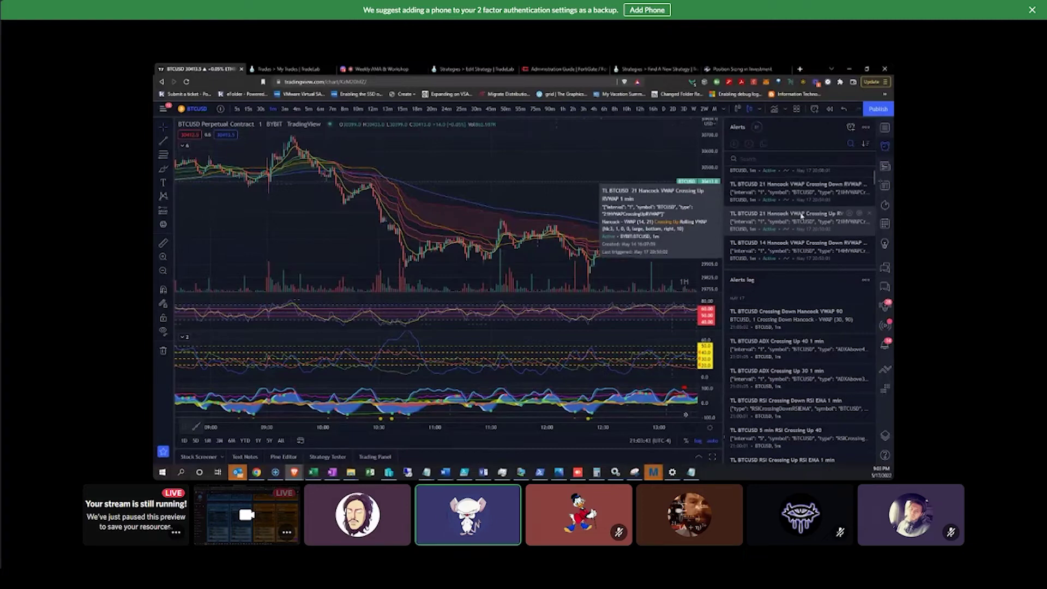
left_click(860, 214)
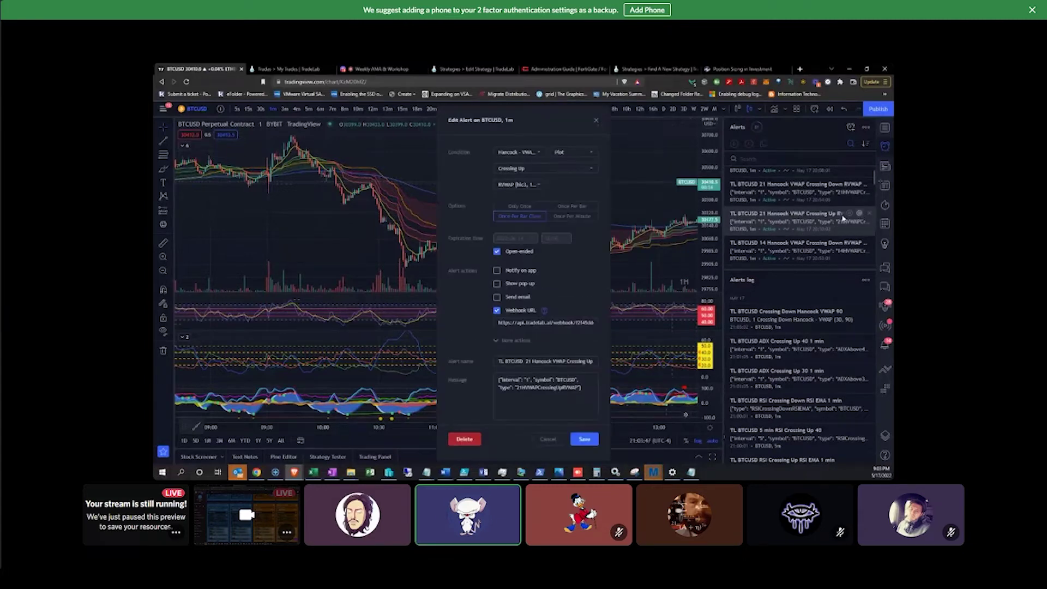
Inspect the alert's condition and JSON message, then cancel without saving
left_click(571, 156)
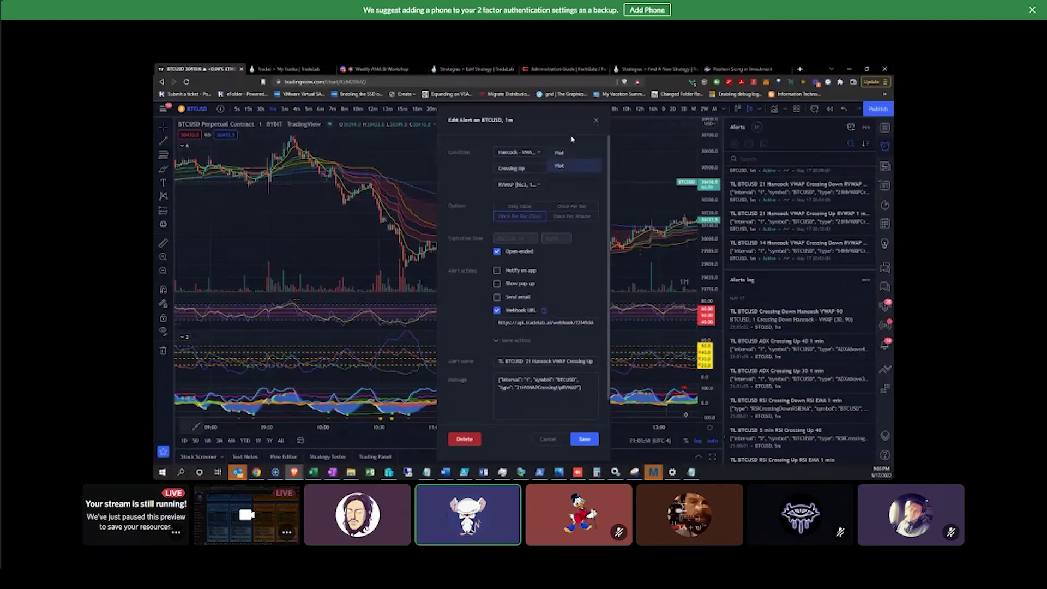
left_click(571, 137)
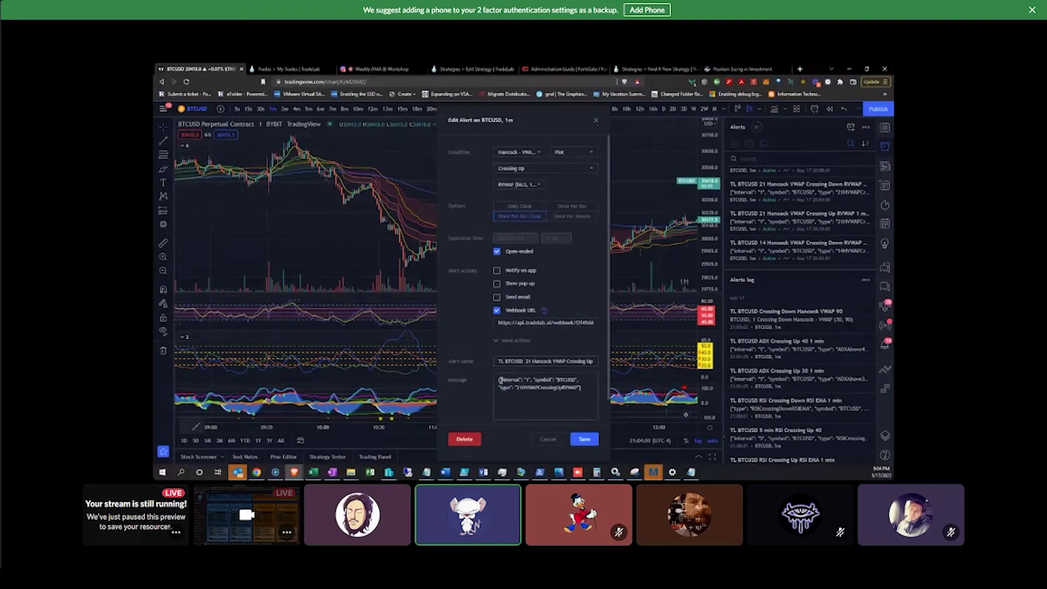
left_click_drag(498, 379, 576, 387)
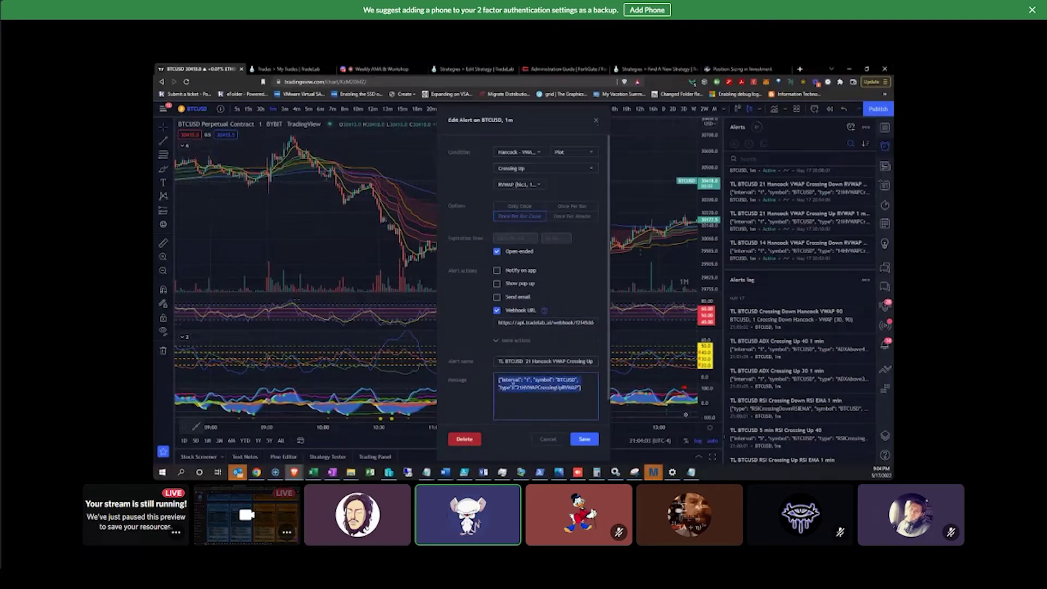
left_click(548, 441)
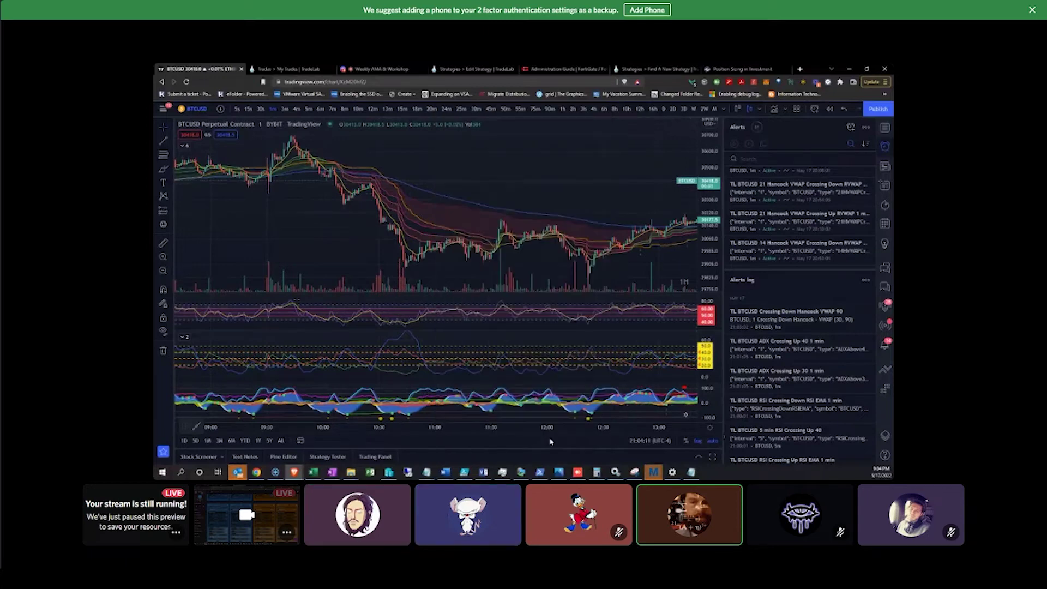
Show TradeLab's My Strategies list with the BTCUSD Multiple VWAP strategies
mouse_move(812, 252)
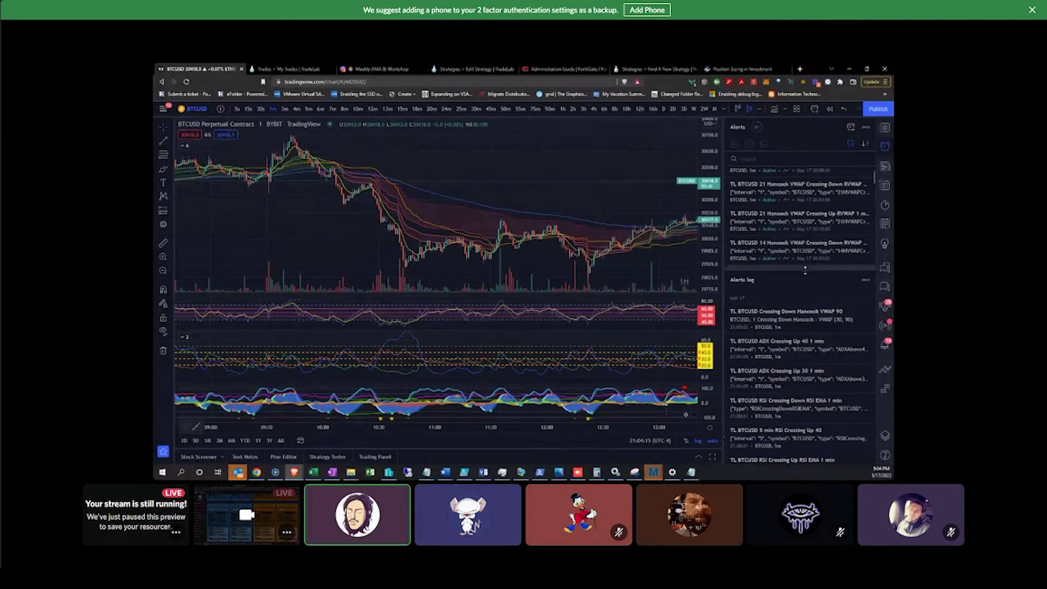
left_click(279, 70)
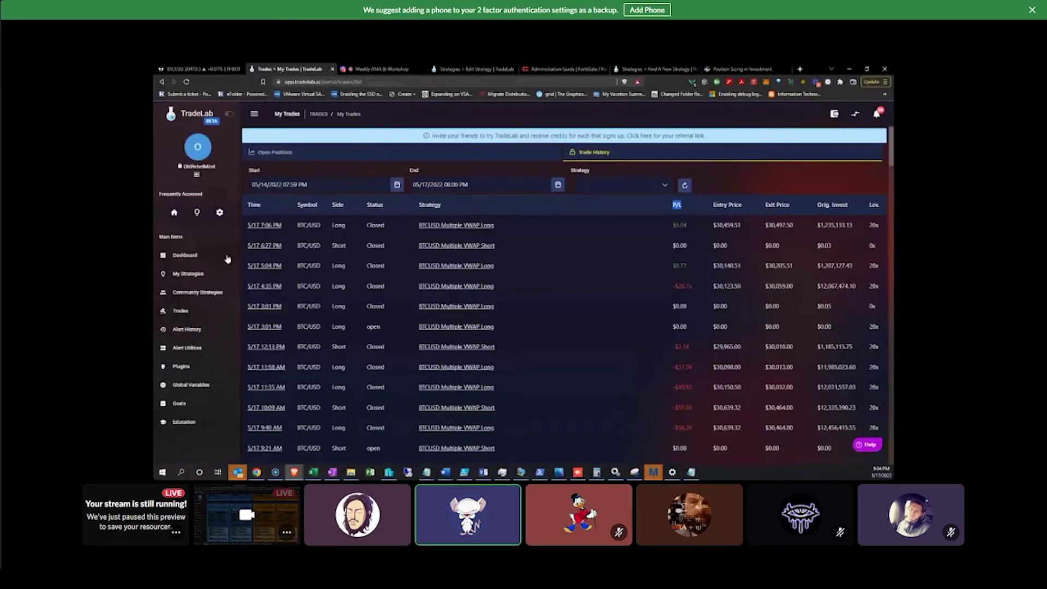
left_click(196, 273)
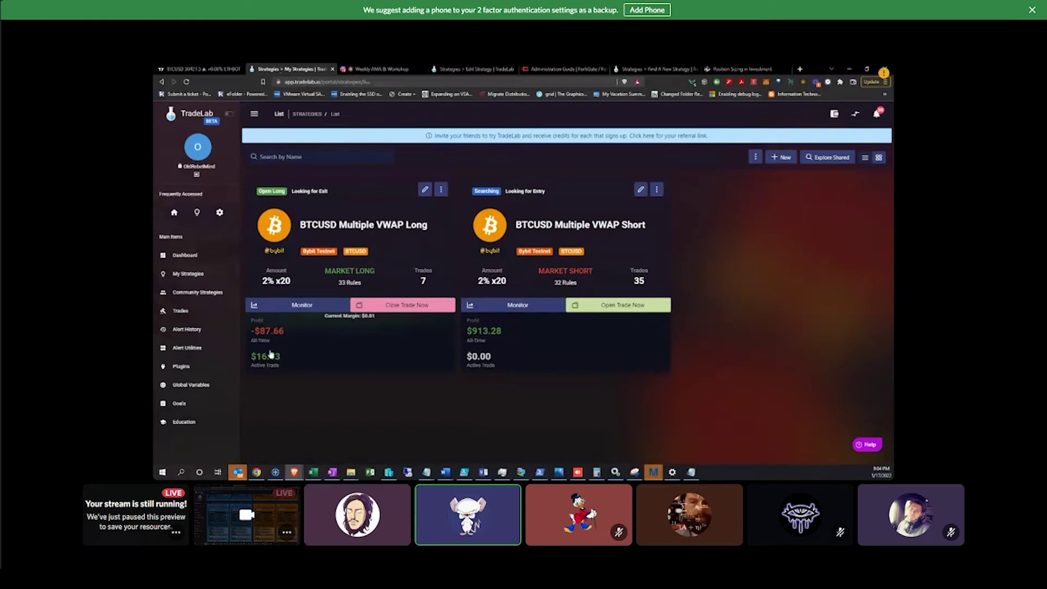
Open the BTCUSD Multiple VWAP folder and edit its Long strategy
key("alt+Left")
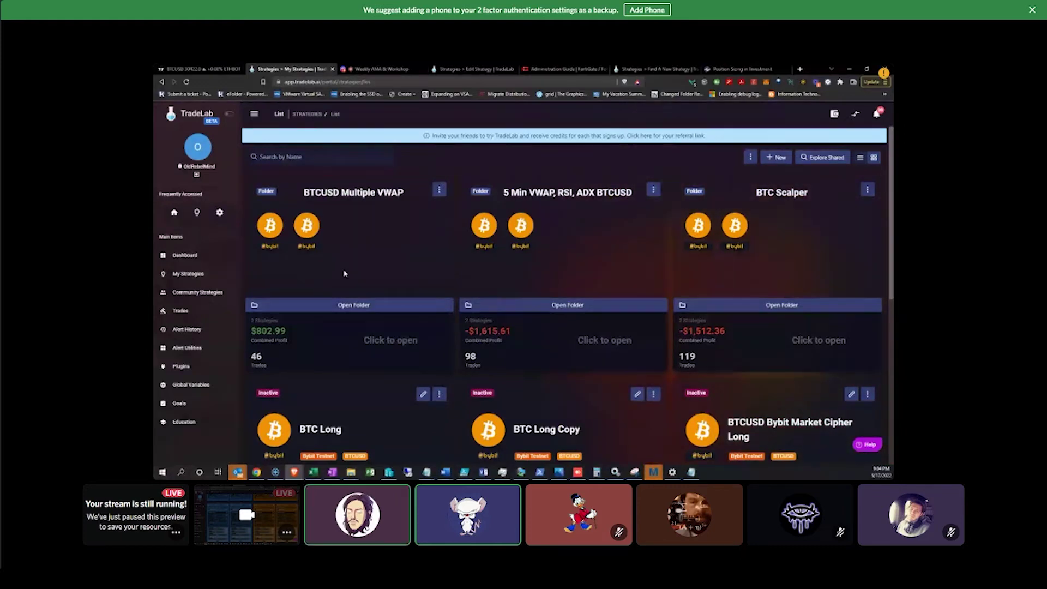
left_click(343, 307)
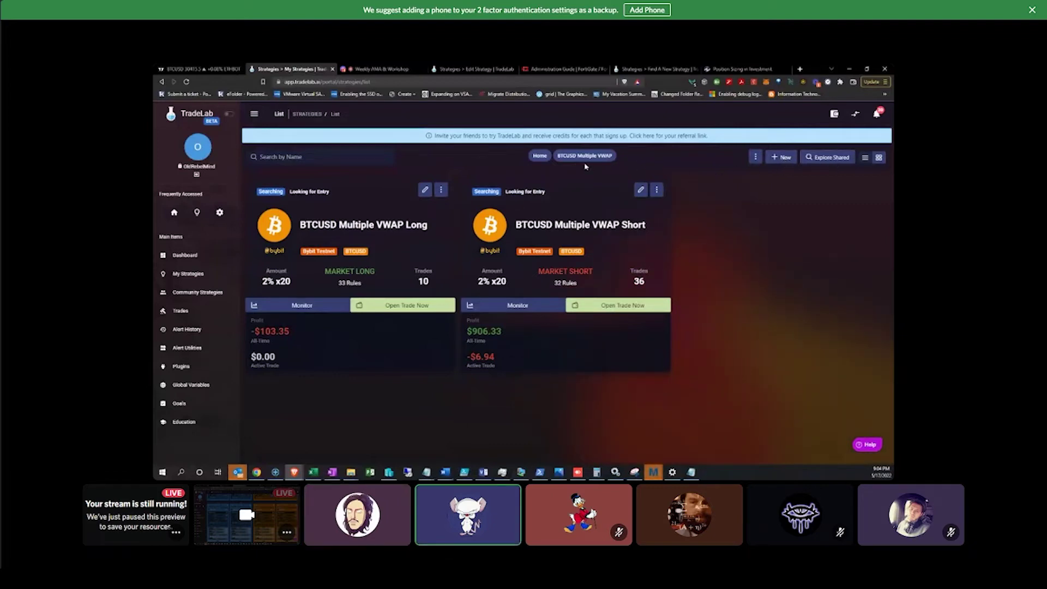
left_click(425, 190)
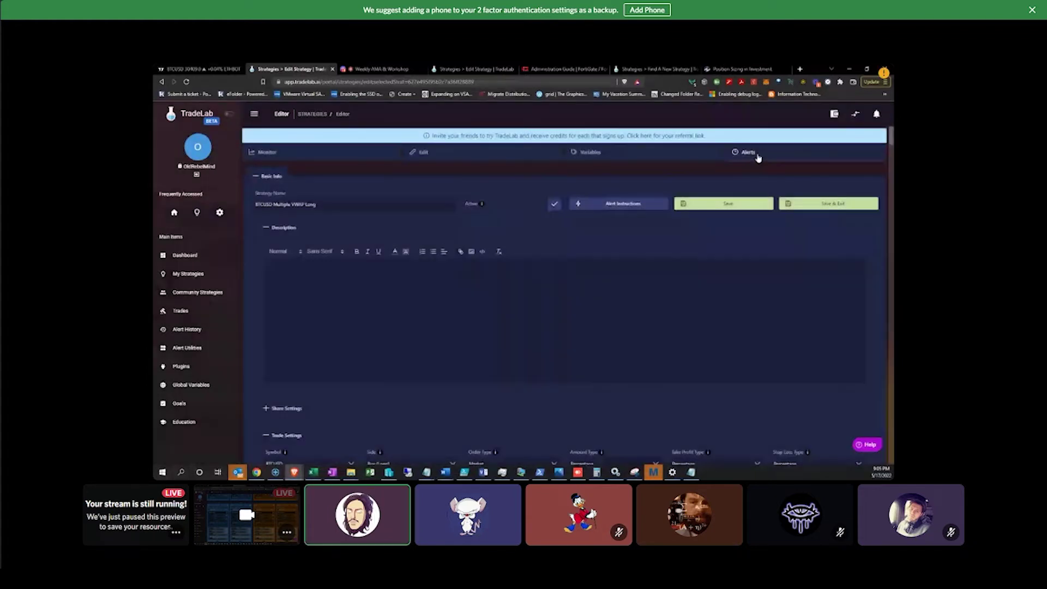
Show the Alerts settings of the BTCUSD Multiple VWAP Long strategy
left_click(758, 157)
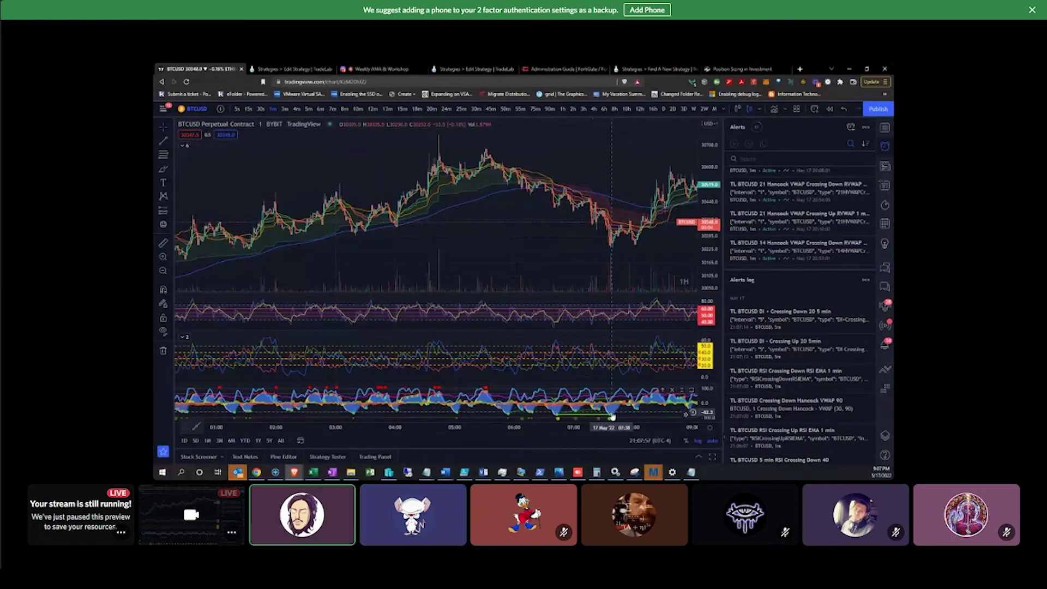
Pan the BTCUSD chart right to show later candles up to around 12:00
mouse_move(1008, 564)
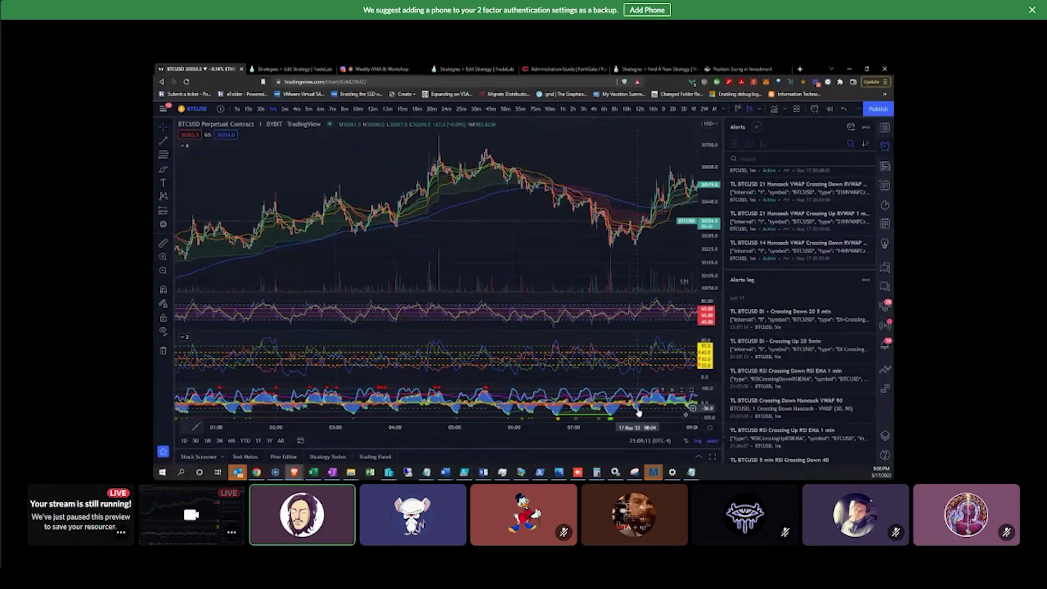
scroll(638, 413, "right", 10)
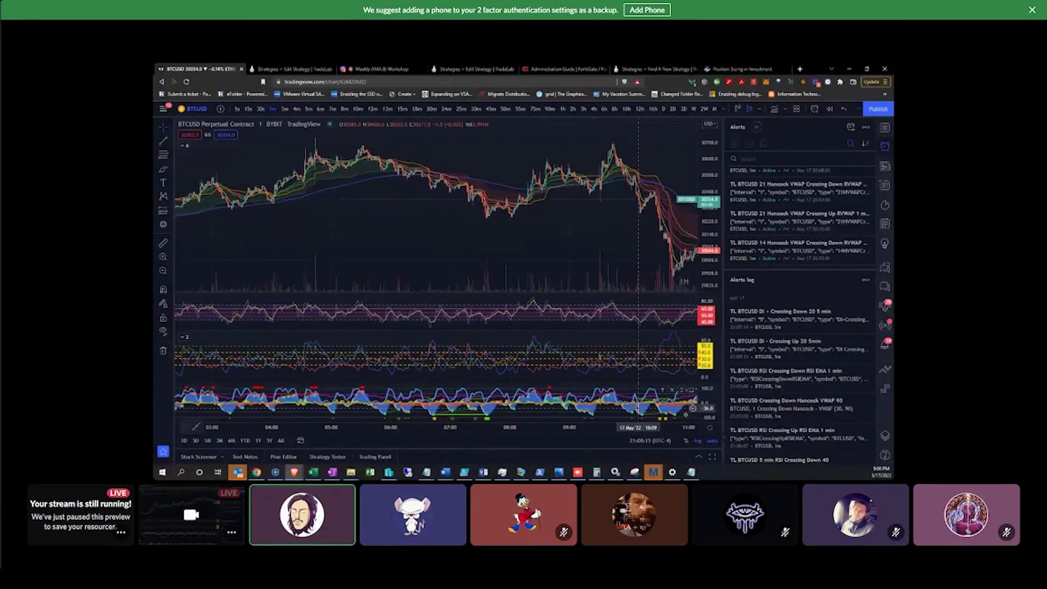
scroll(638, 409, "right", 3)
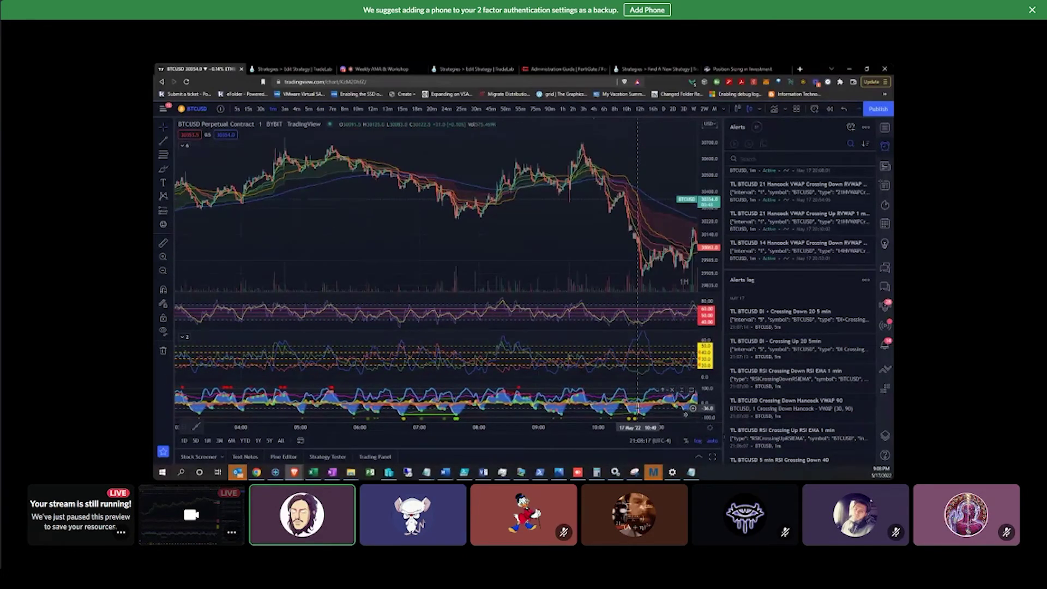
scroll(638, 408, "right", 3)
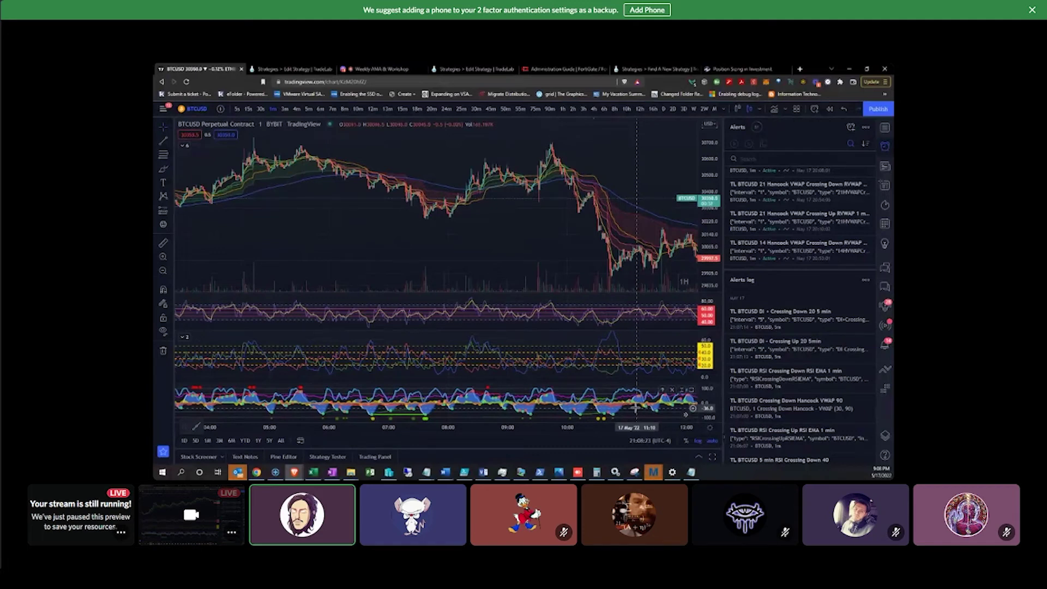
Stretch the price scale and pan the chart to the 13:00–18:00 afternoon candles
left_click_drag(711, 198, 713, 232)
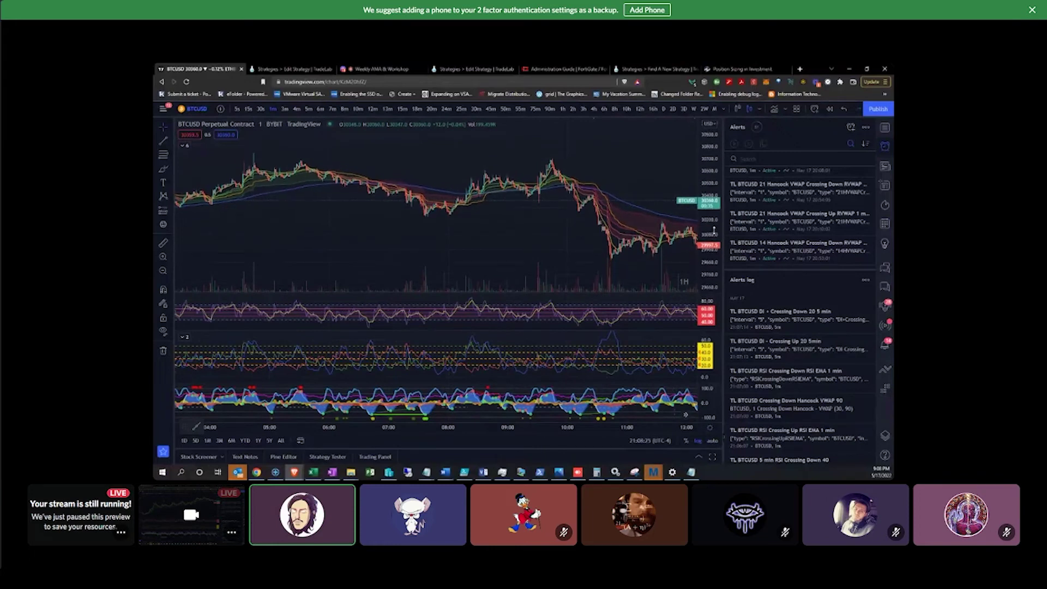
left_click_drag(646, 249, 498, 248)
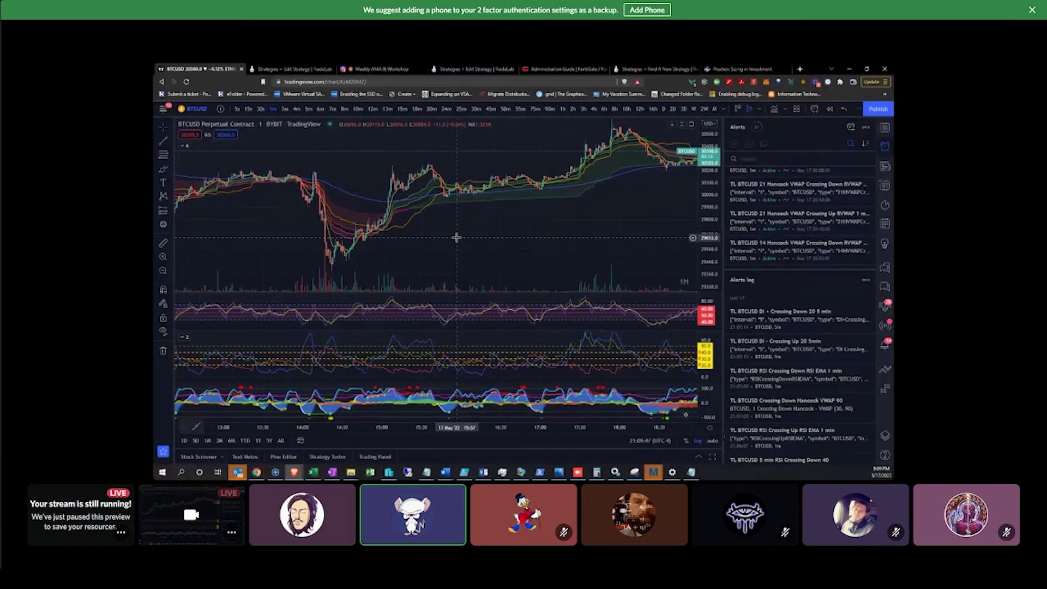
mouse_move(55, 505)
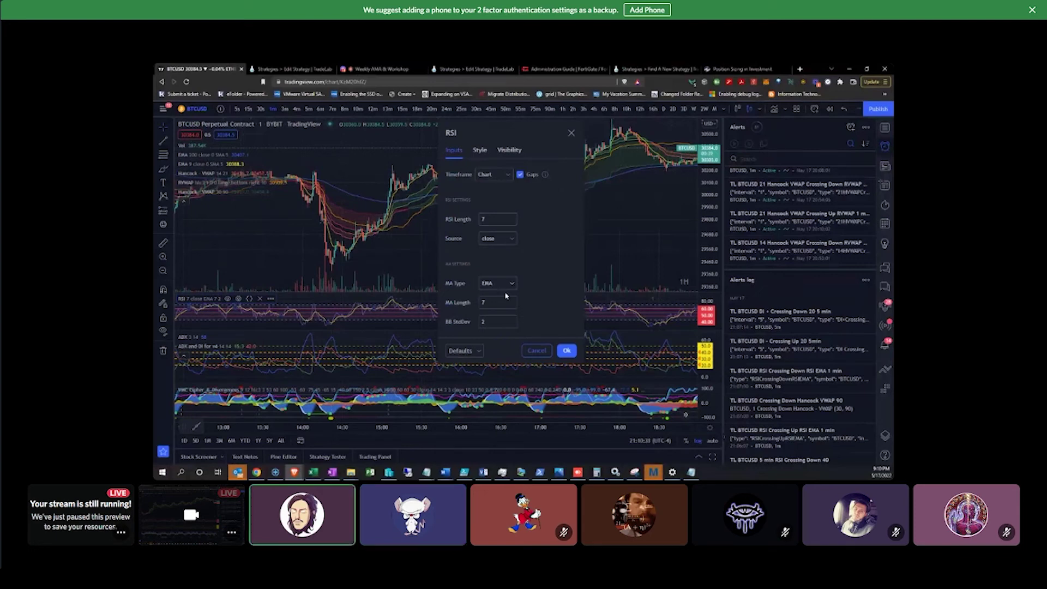
Cancel the RSI settings on the BTCUSD chart, then review the ADX pane's settings and cancel them too
left_click(539, 356)
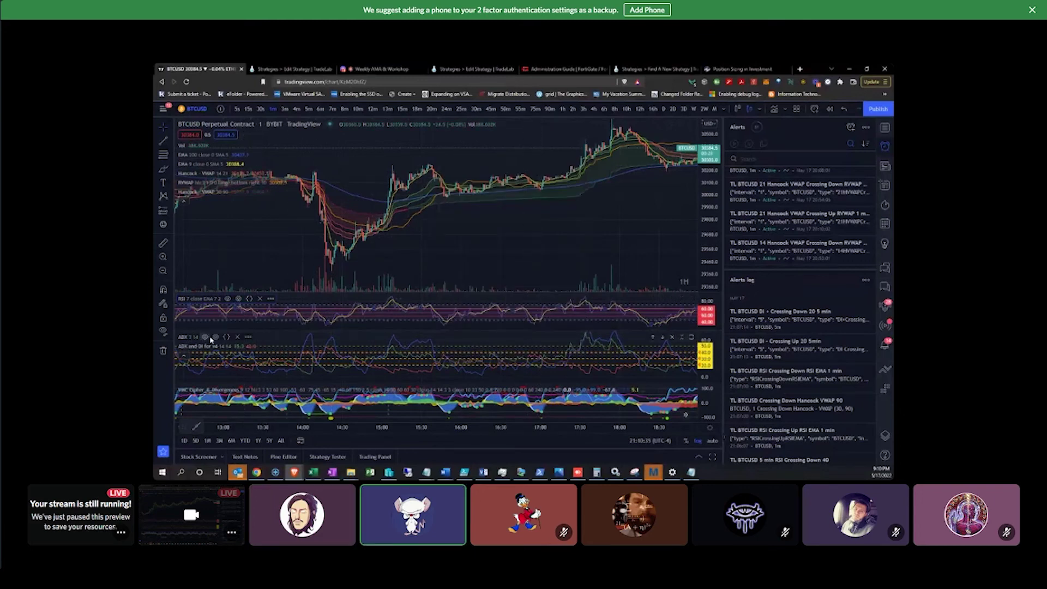
left_click(215, 336)
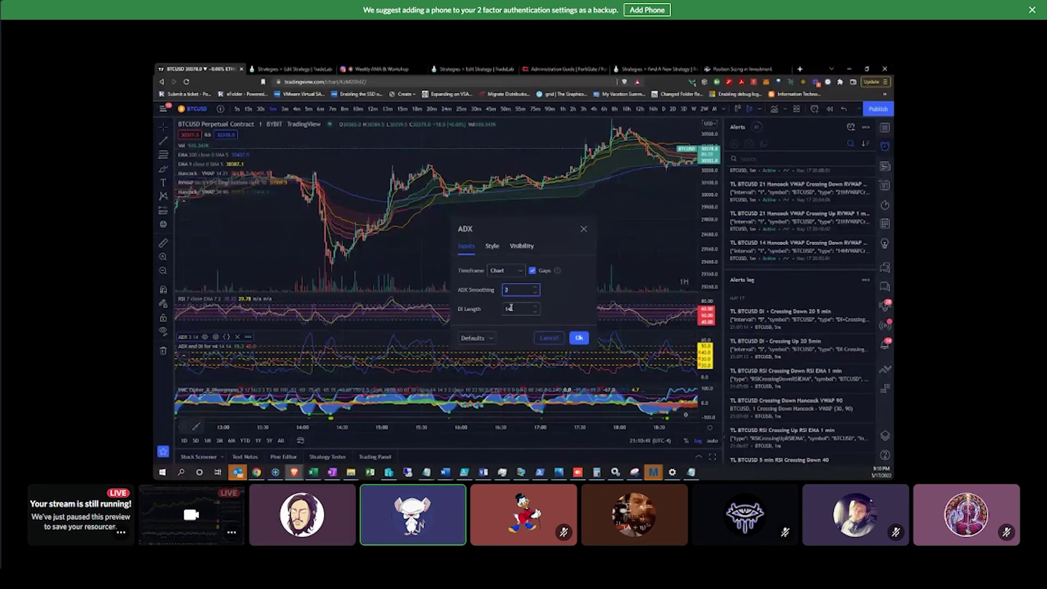
left_click(549, 338)
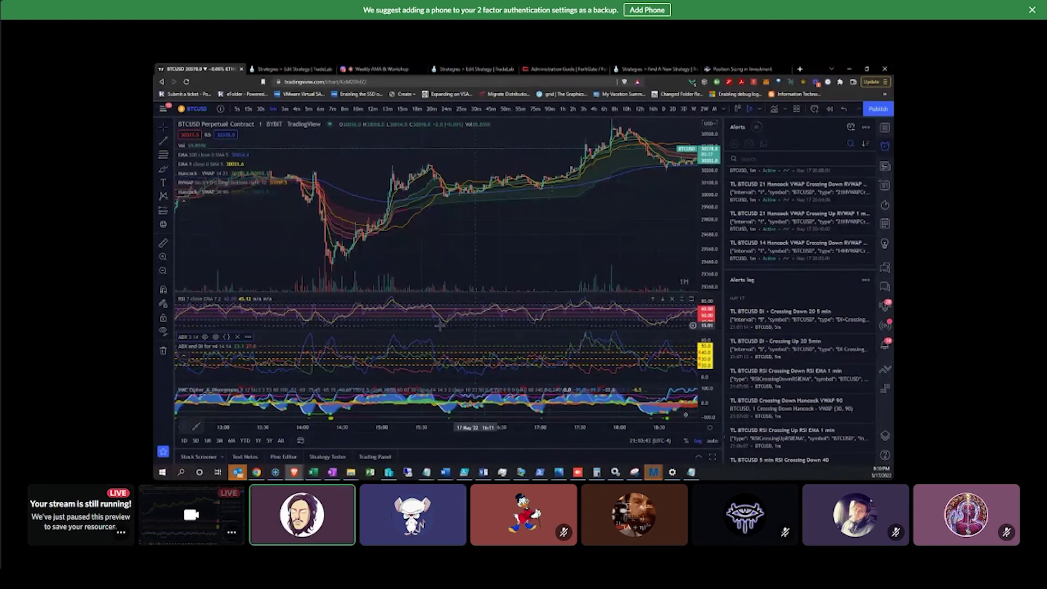